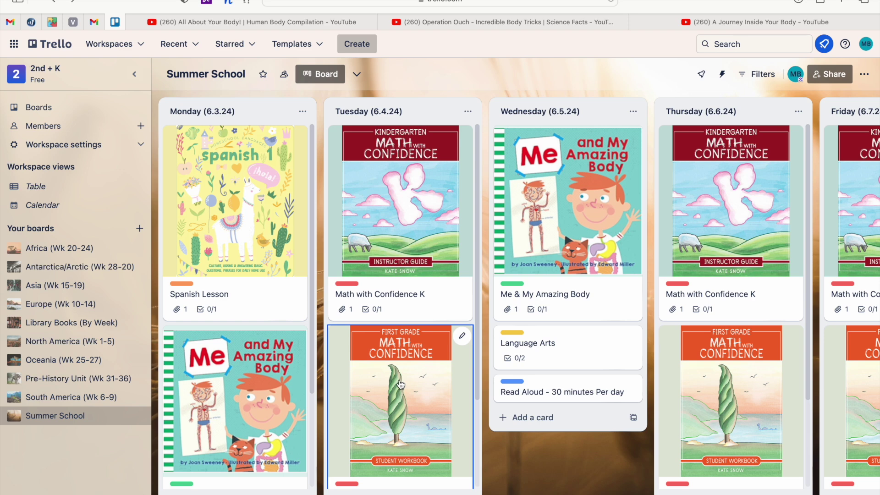
Scroll the Monday list down to the Me & My Amazing Body - Unit I card.
scroll(262, 398, down, 3)
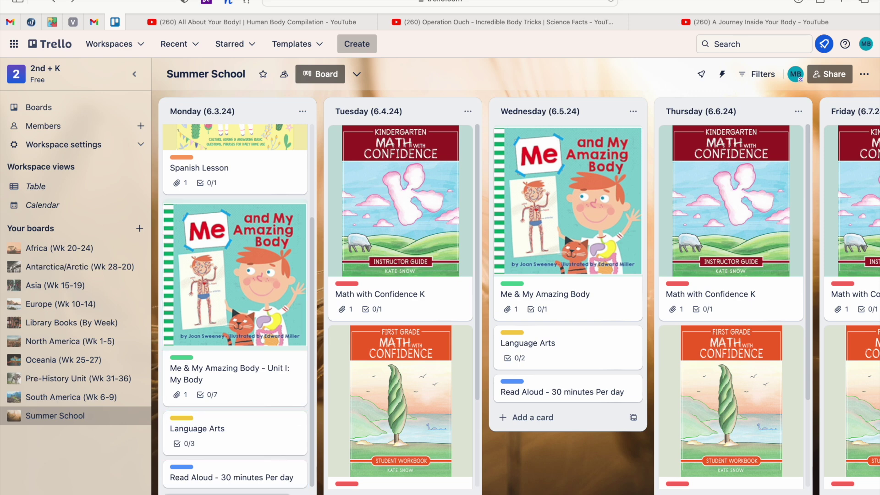
Add a 'Ninja @ 4:30pm' card at the bottom of the Monday (6.3.24) list.
key(n)
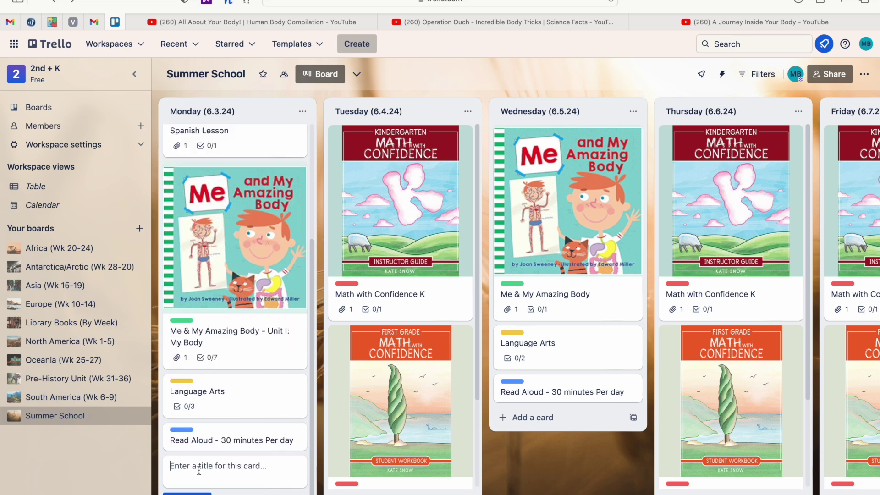
text(Ninja )
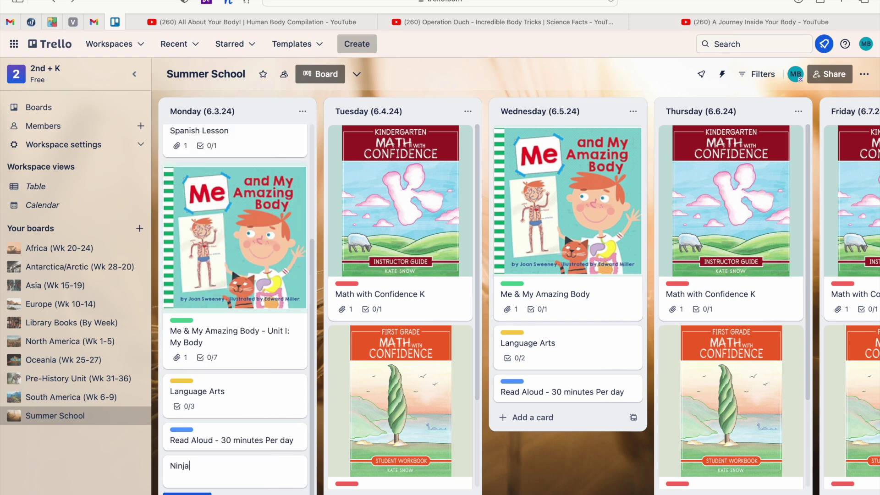
text(@ 4:30pm)
key(Return)
Give the Ninja @ 4:30pm card a due date of June 3, 2024 at 4:30 PM.
click(230, 445)
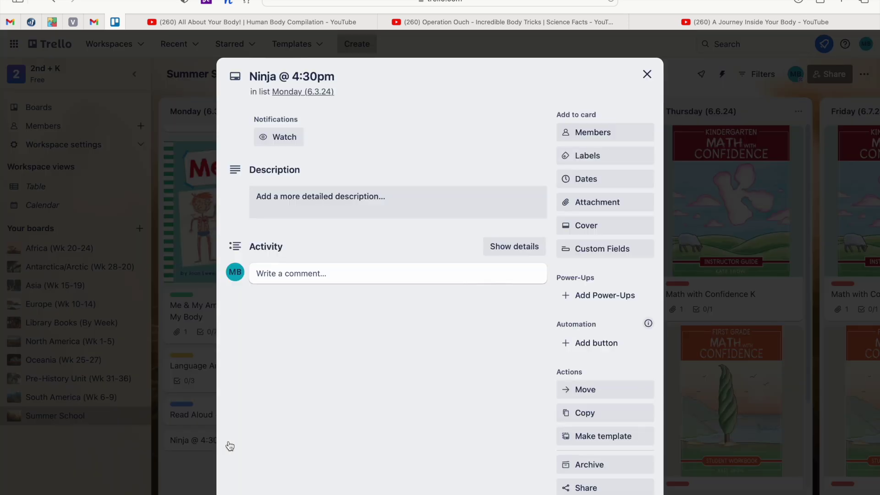
click(321, 201)
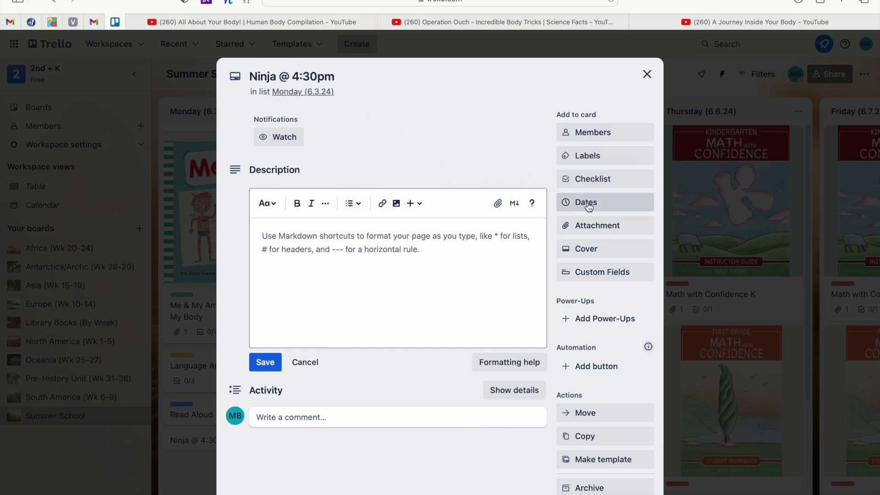
click(614, 204)
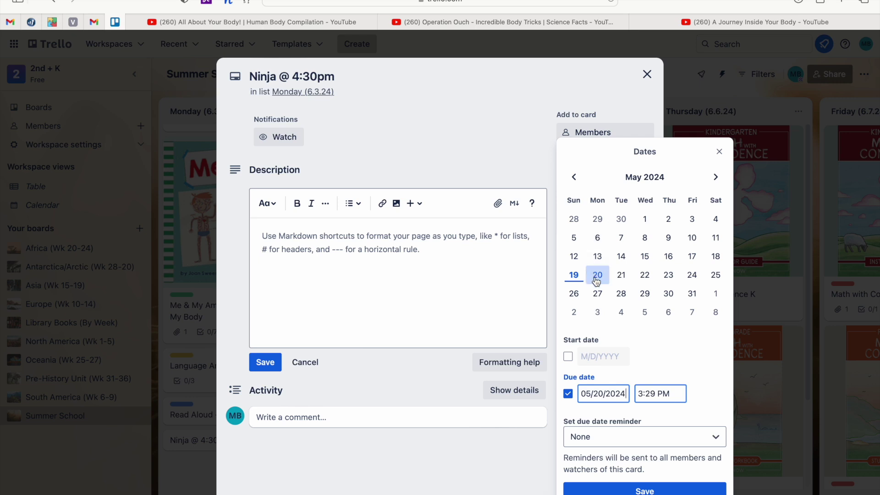
click(716, 179)
click(716, 181)
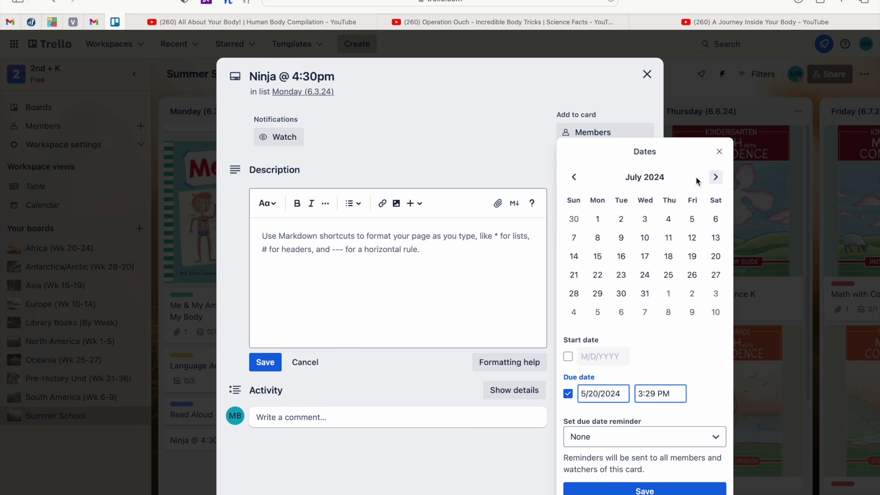
click(574, 177)
click(598, 238)
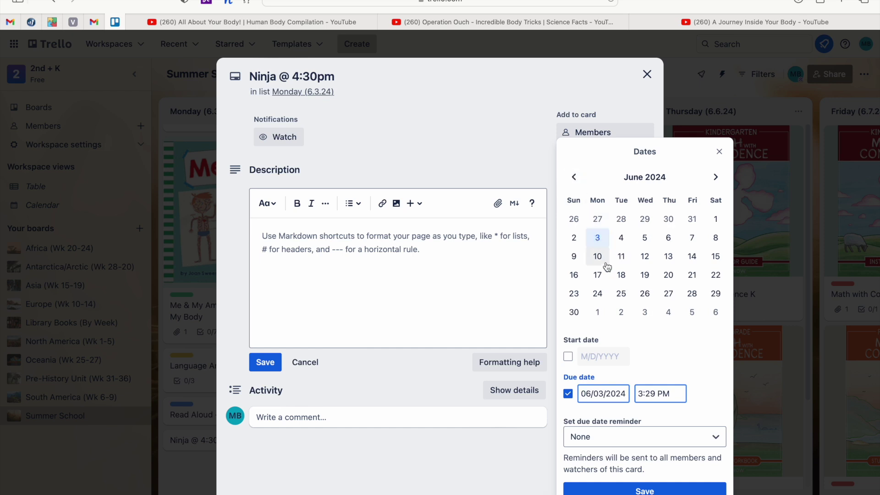
click(656, 393)
key(BackSpace)
key(BackSpace)
key(BackSpace)
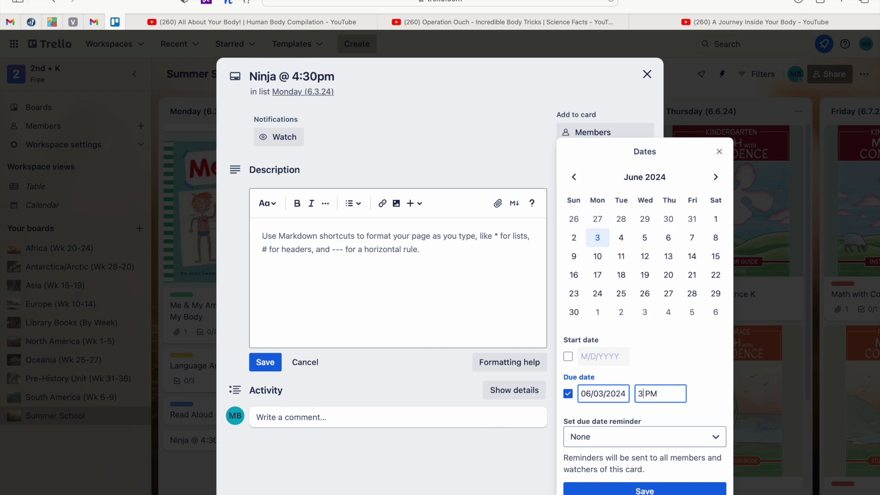
key(BackSpace)
text(4:30)
click(624, 486)
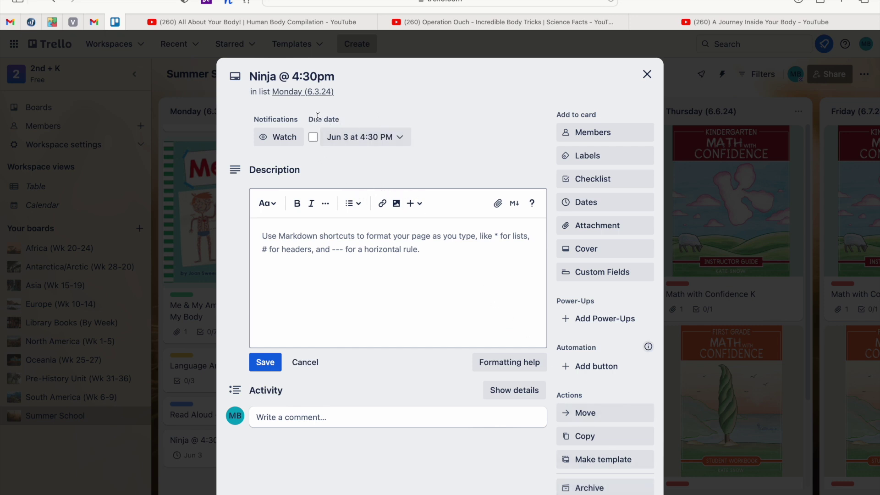
Toggle the due date complete and back, leaving the Ninja card not complete on the board.
click(314, 138)
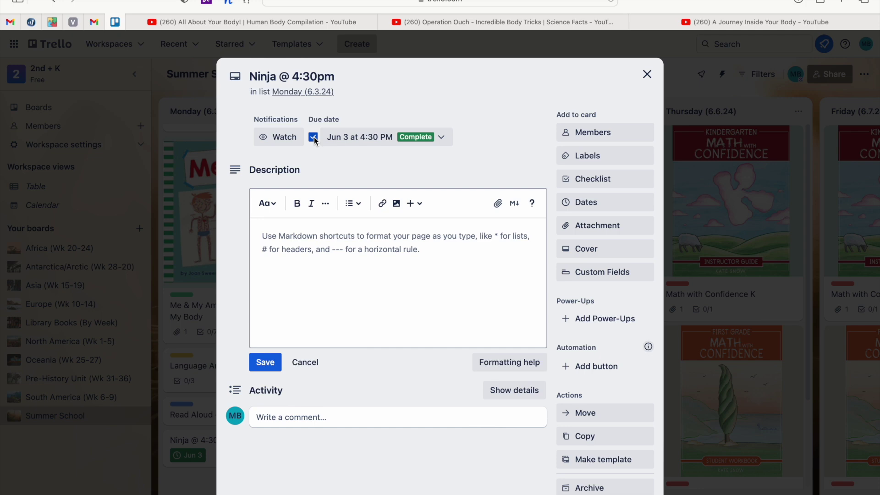
click(313, 138)
click(647, 74)
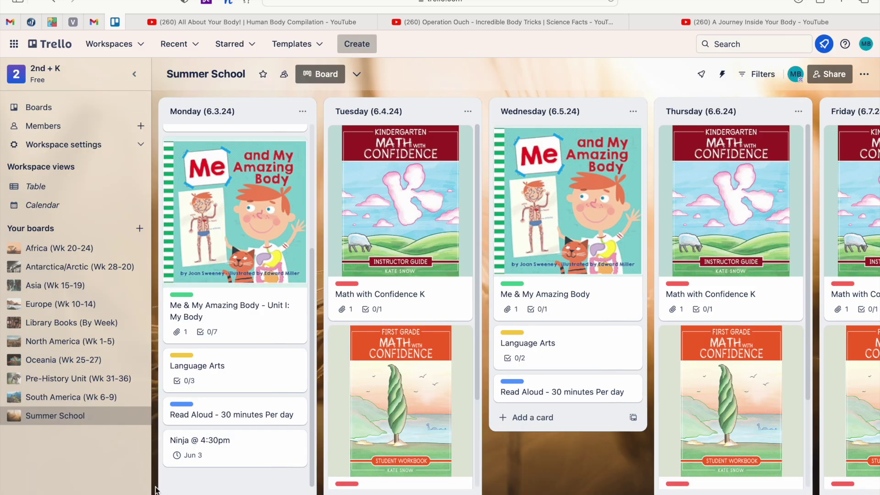
click(178, 457)
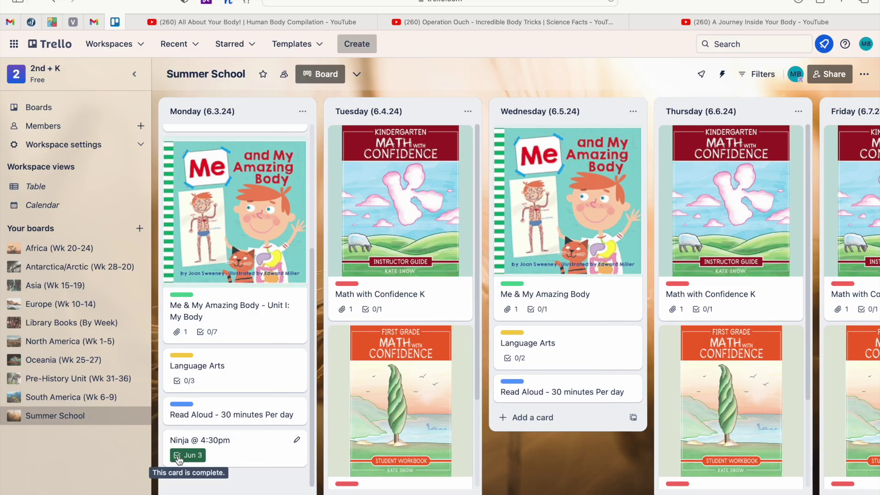
click(179, 457)
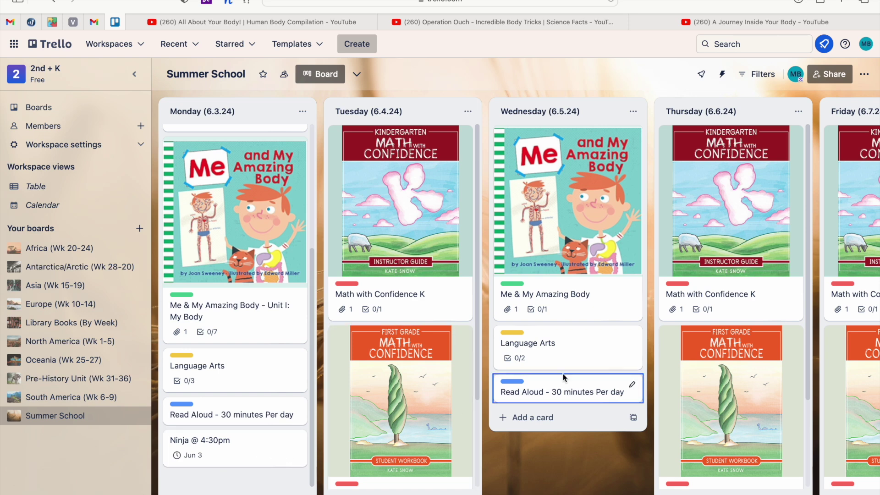
click(843, 75)
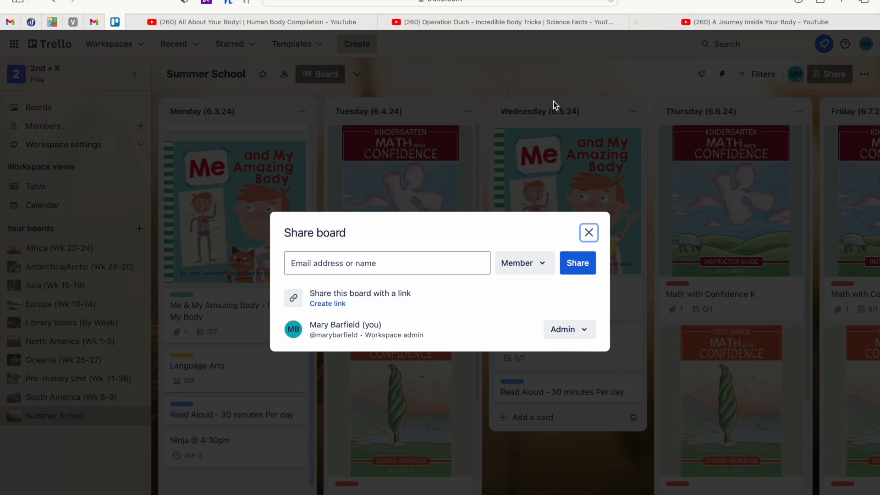
click(395, 264)
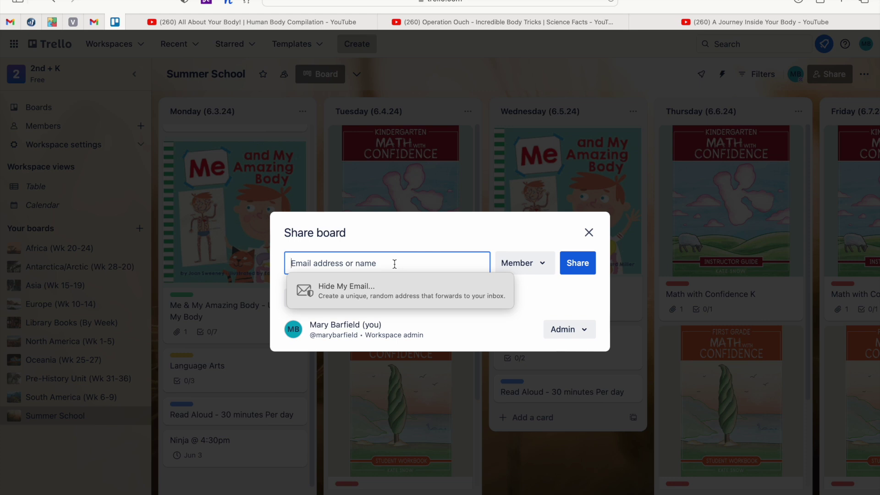
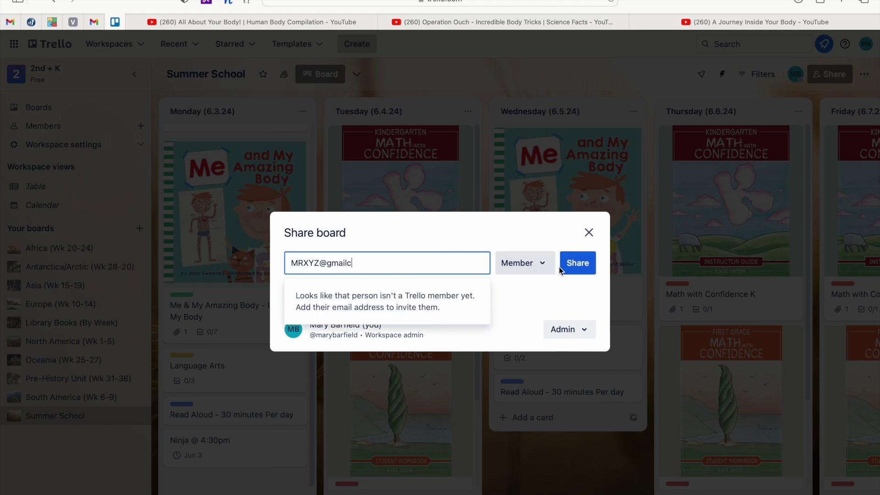
click(545, 266)
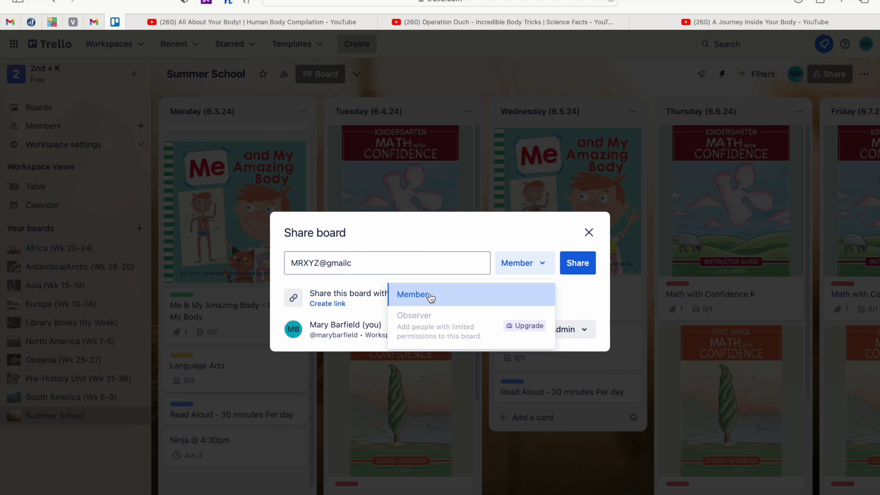
click(586, 294)
click(583, 338)
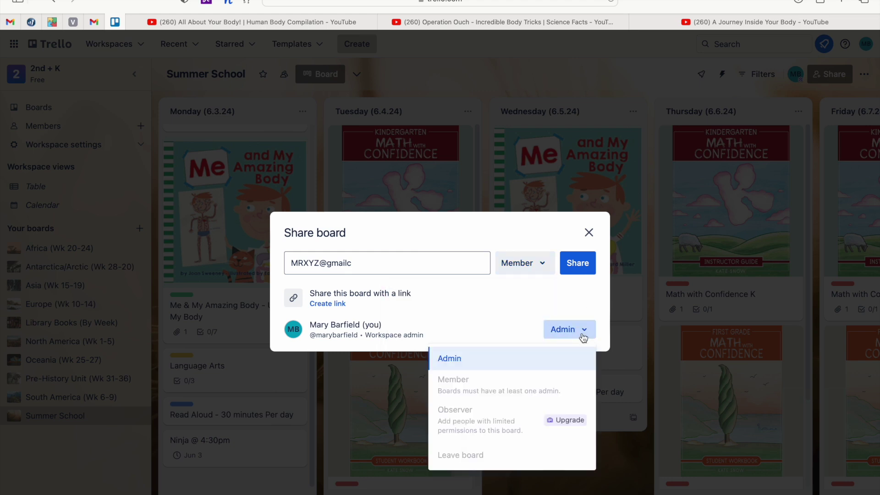
click(527, 328)
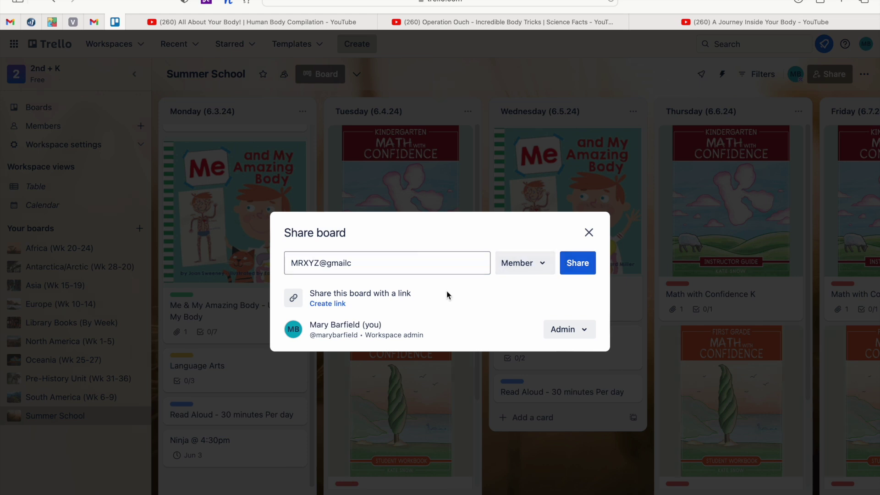
click(589, 233)
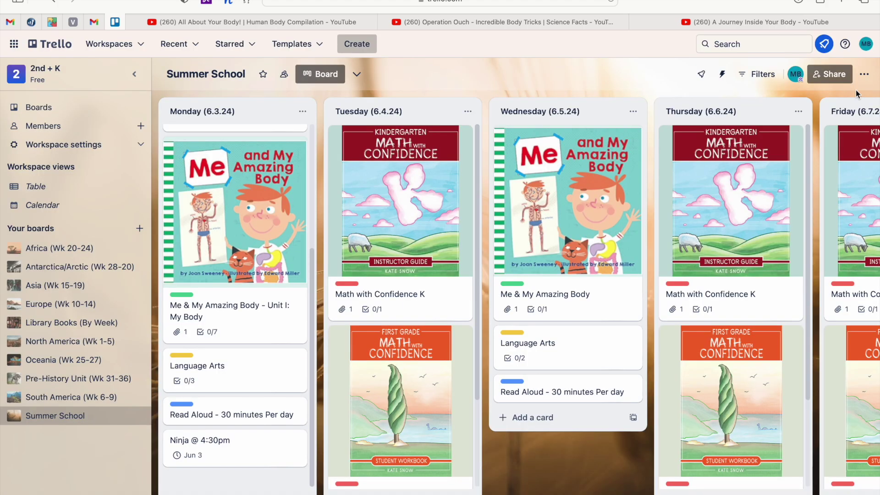
Scroll through the Summer School board's activity history from the board menu.
click(864, 75)
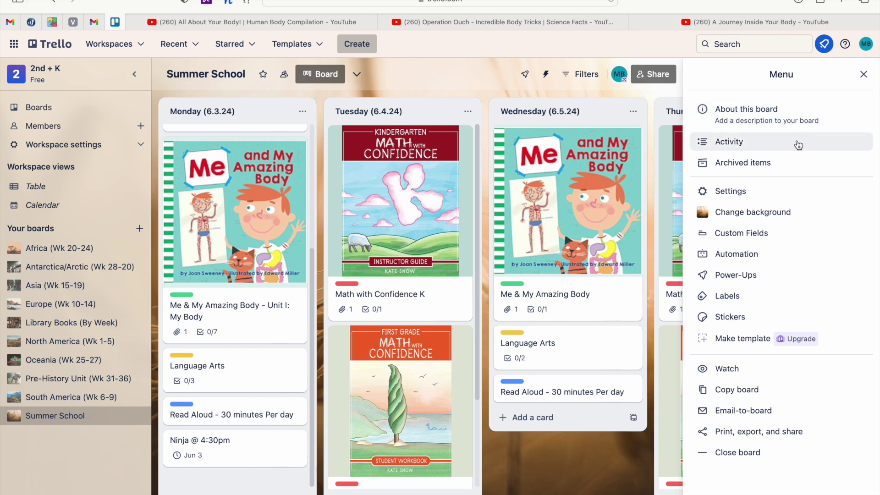
click(755, 146)
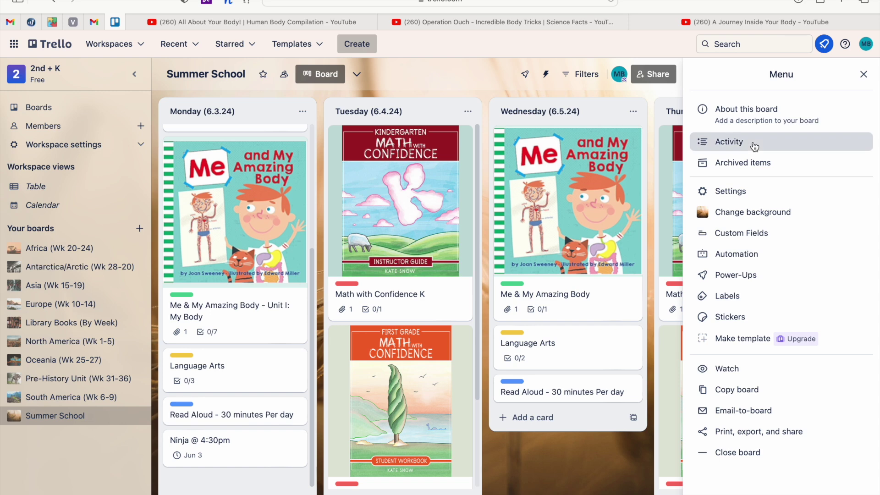
scroll(808, 152, down, 10)
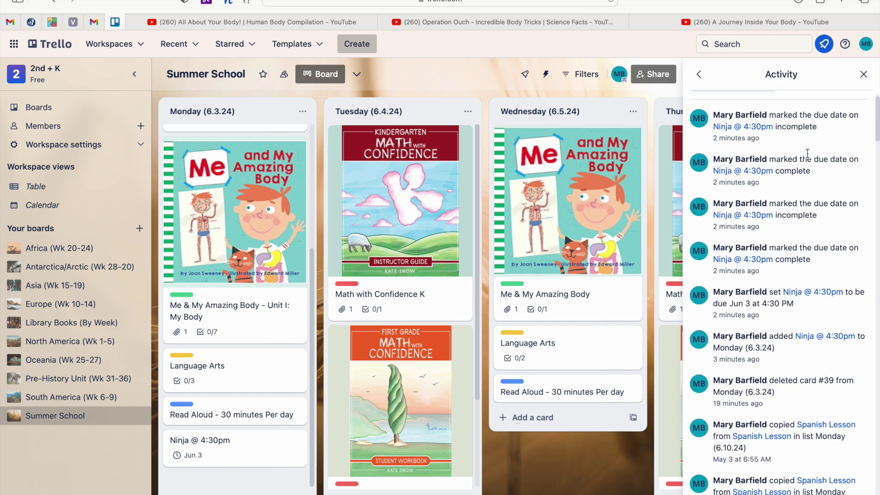
scroll(808, 152, down, 10)
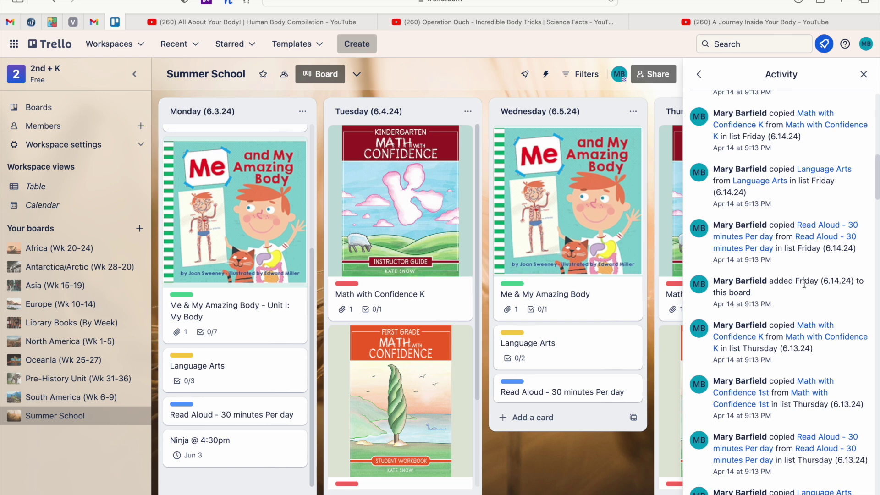
scroll(805, 284, up, 4)
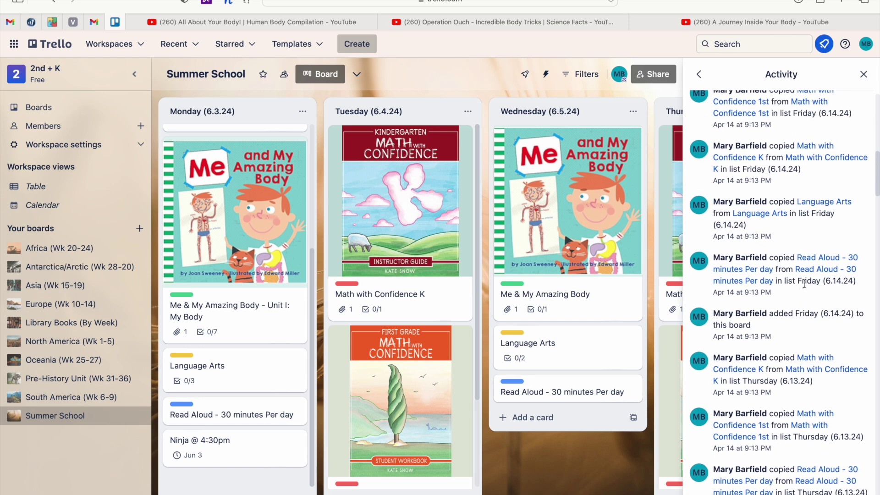
scroll(804, 283, up, 10)
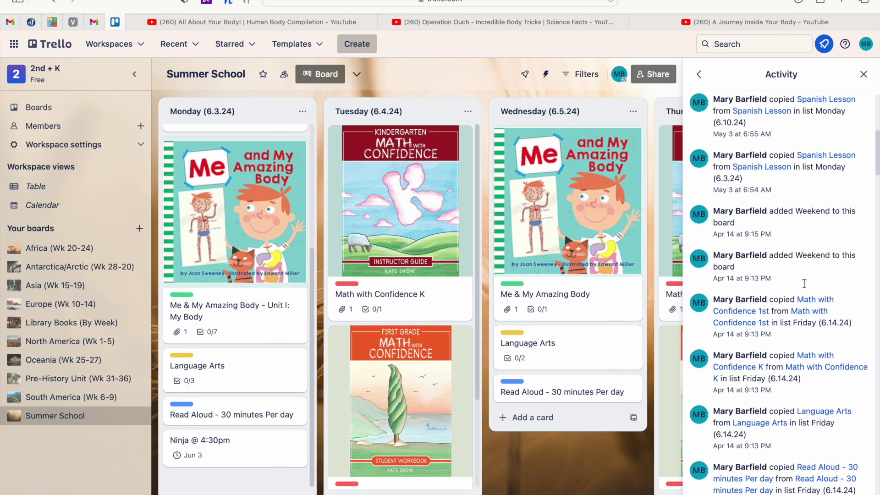
scroll(804, 283, up, 8)
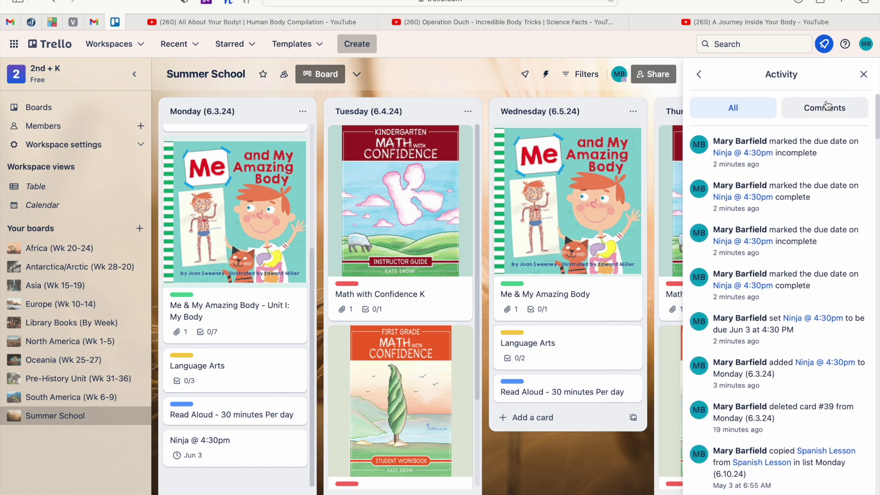
Show only comments in the activity log, then close the board menu.
click(824, 111)
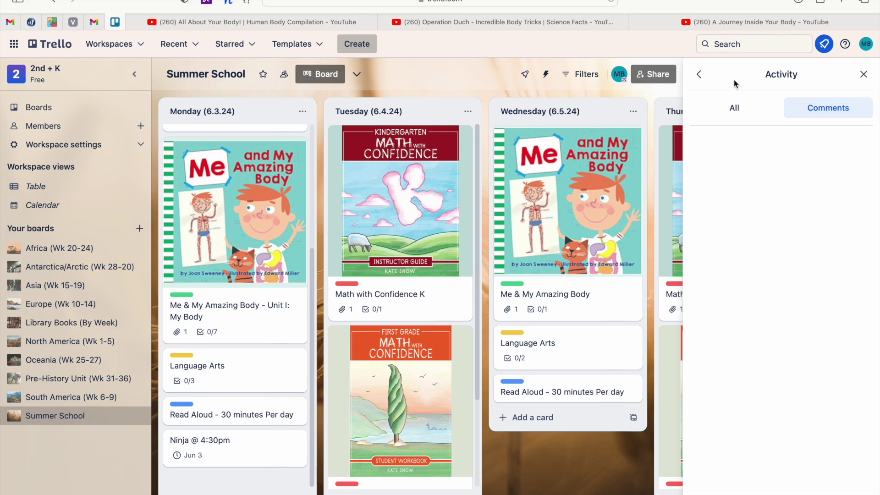
click(701, 75)
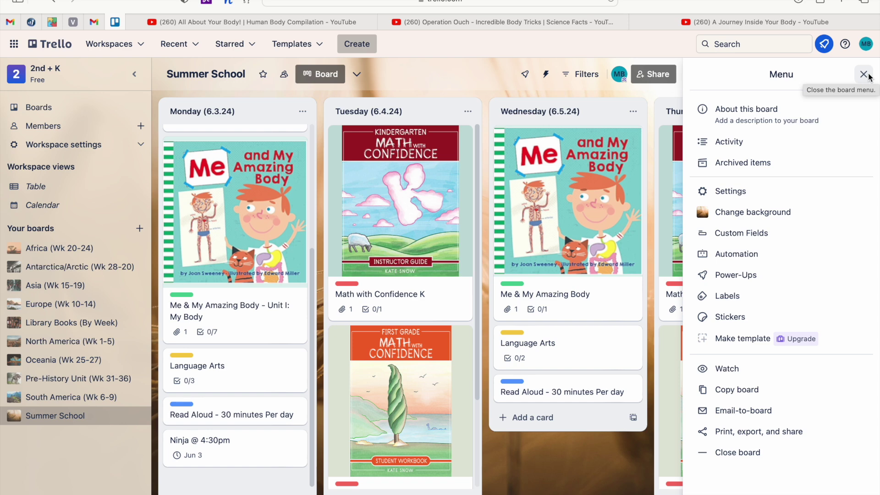
click(865, 74)
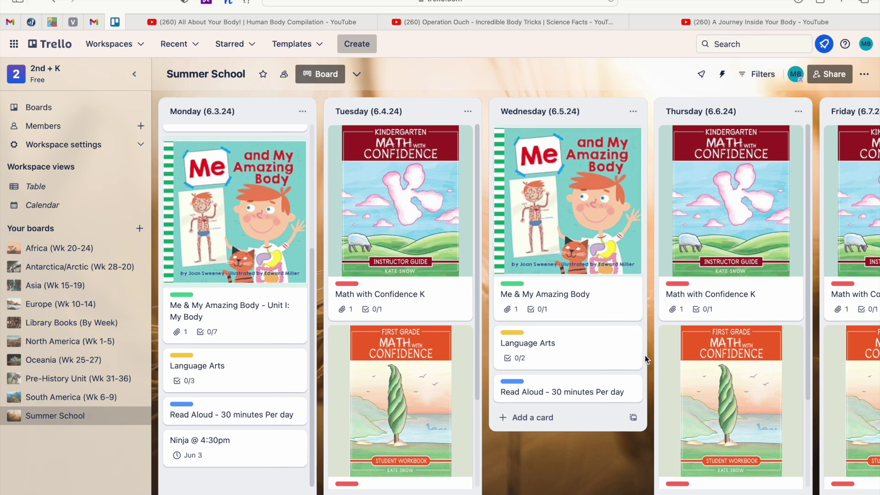
Try filtering the cards by the keyword 'math', then clear it.
click(769, 80)
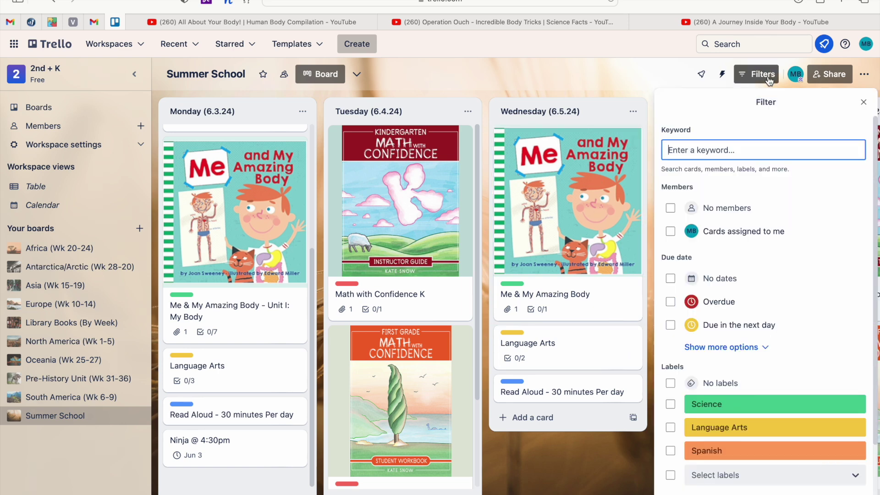
text(math)
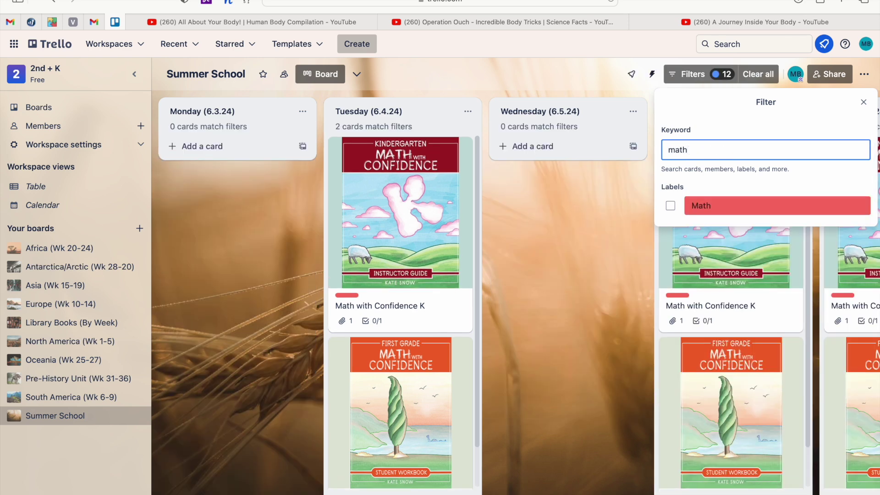
scroll(414, 344, down, 2)
scroll(414, 344, up, 2)
key(BackSpace)
key(BackSpace)
key(BackSpace)
key(BackSpace)
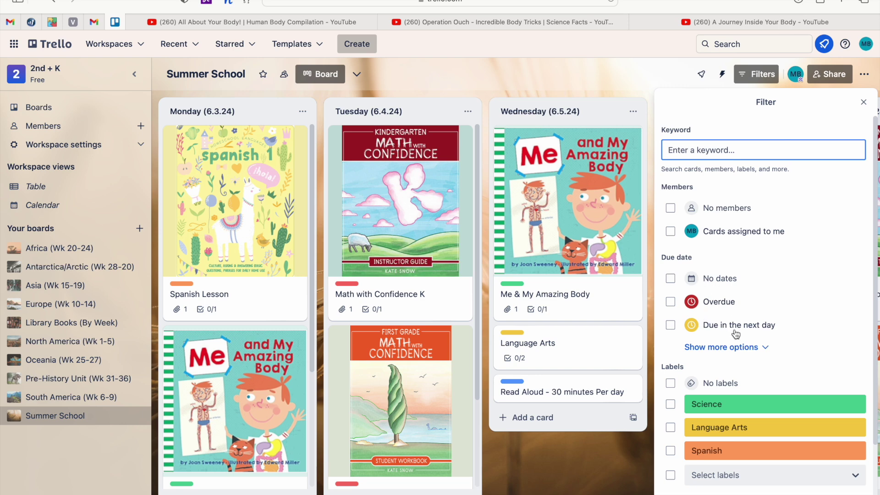
scroll(751, 326, down, 2)
scroll(750, 326, down, 3)
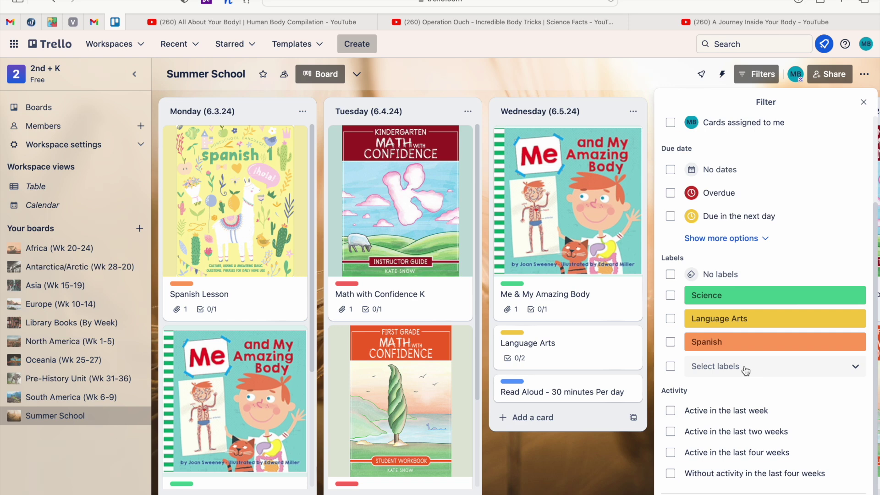
Filter the board by the Read Aloud label and close the filter panel.
click(746, 370)
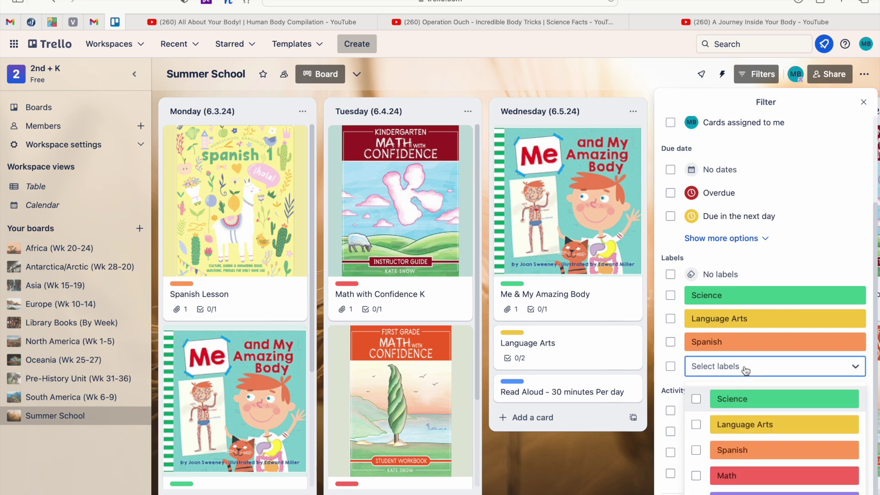
scroll(742, 422, down, 2)
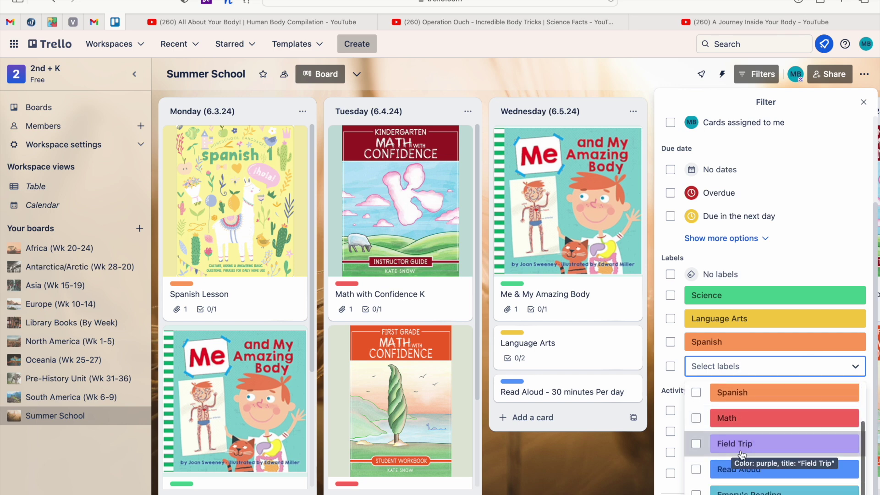
click(696, 469)
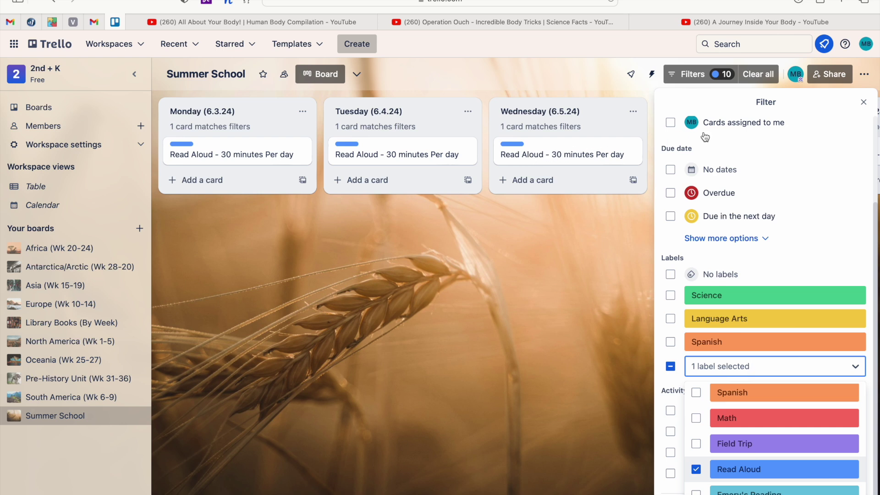
click(865, 103)
click(864, 104)
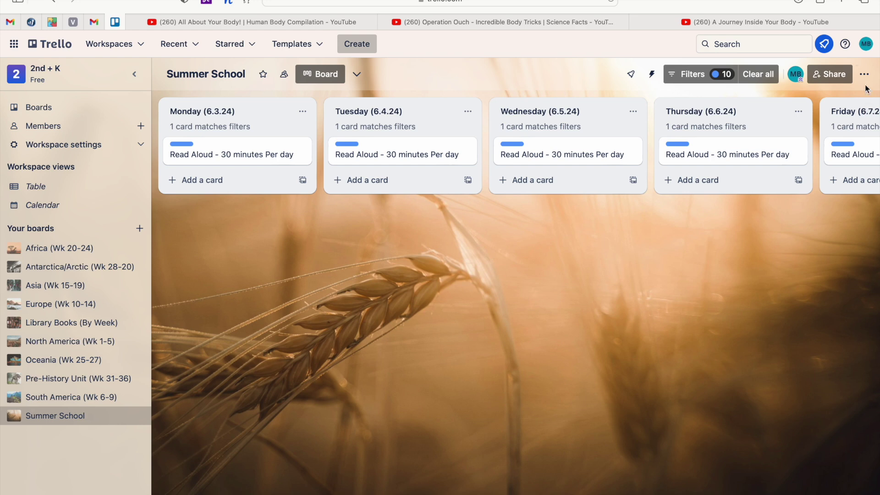
Check the Share dialog, then open Print, export, and share in the board menu.
click(834, 75)
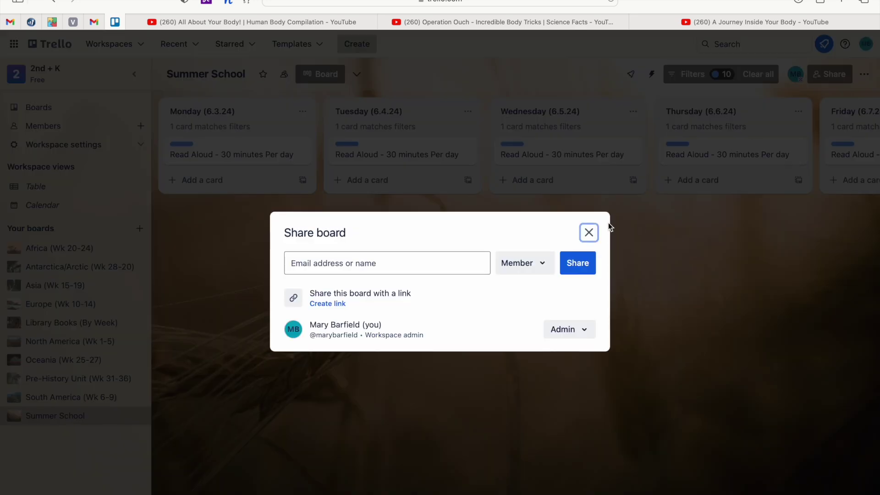
click(589, 233)
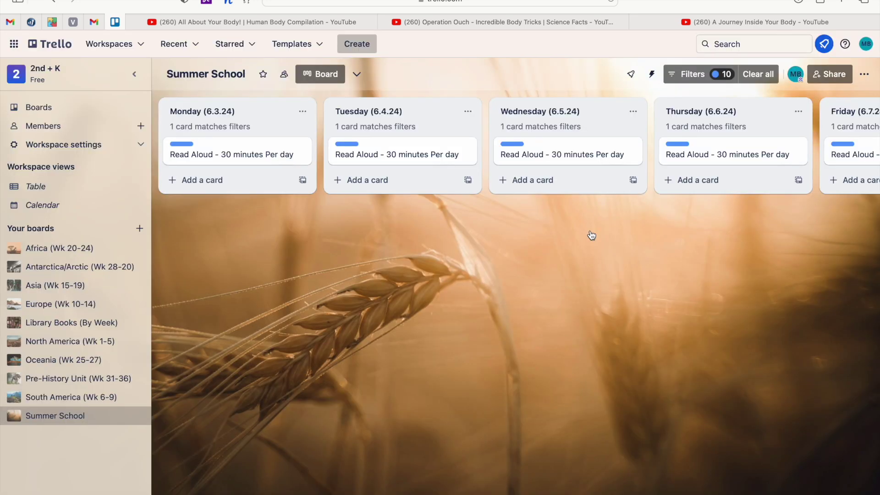
click(865, 78)
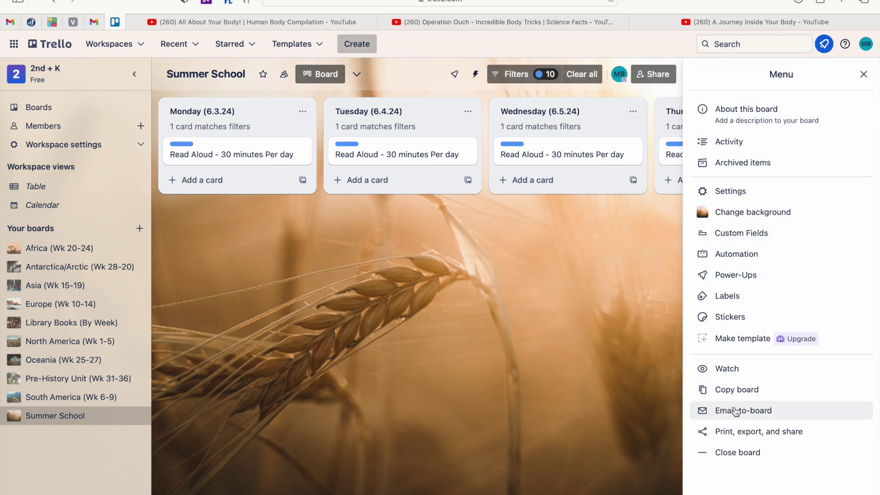
click(738, 434)
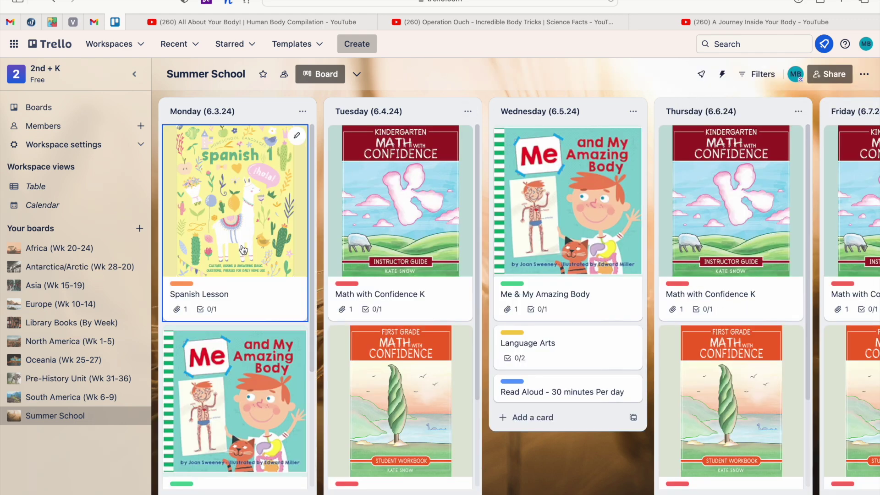
scroll(244, 256, down, 1)
scroll(232, 362, down, 2)
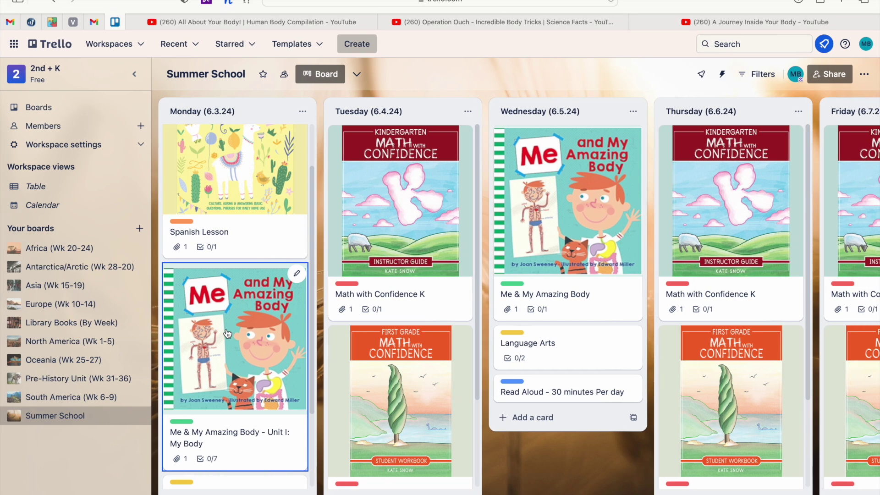
Open the Me & My Amazing Body - Unit I card and scroll through its details.
click(226, 333)
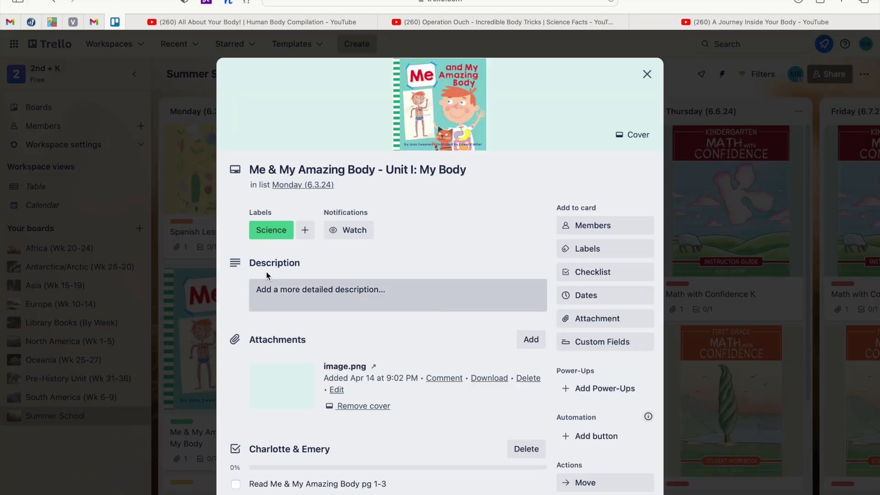
scroll(369, 315, down, 3)
scroll(369, 315, down, 1)
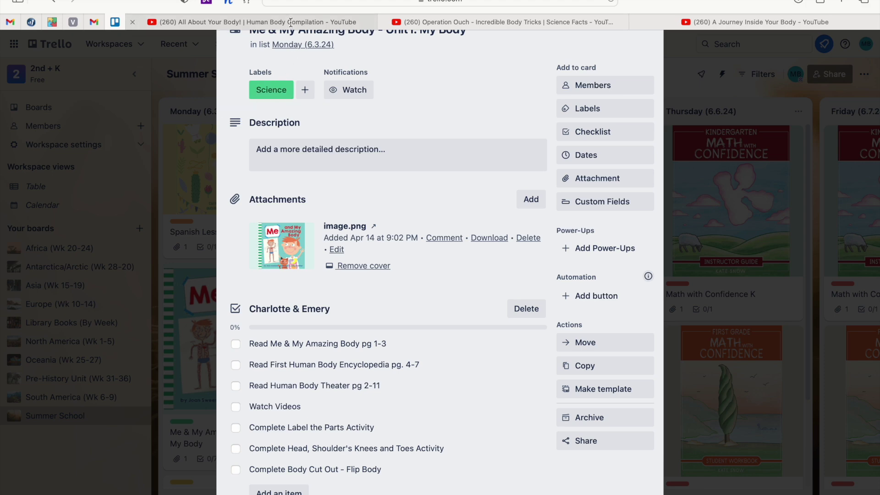
mouse_move(703, 14)
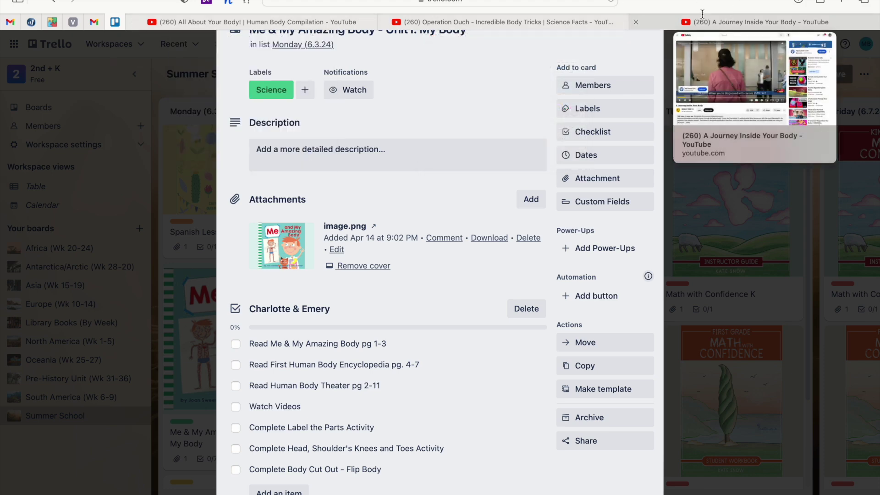
Attach the All About Your Body!, Operation Ouch and A Journey Inside Your Body video links.
click(313, 23)
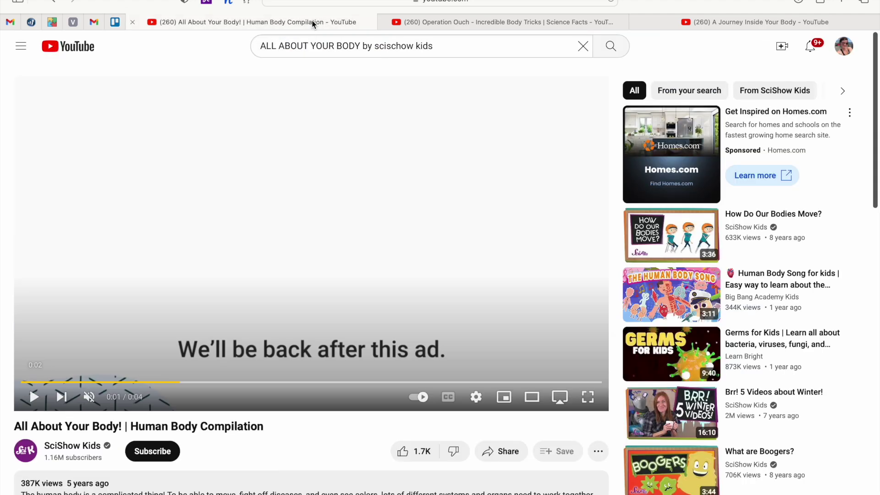
click(512, 3)
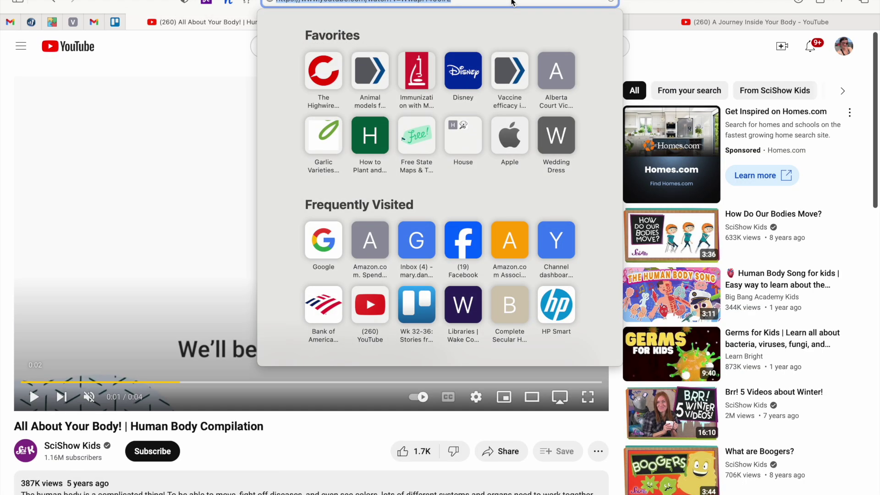
click(115, 22)
key(super+v)
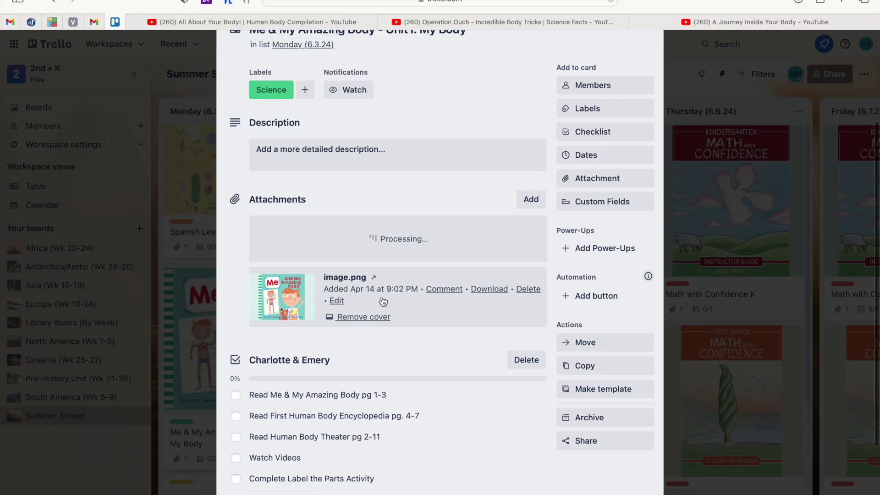
click(441, 22)
click(483, 2)
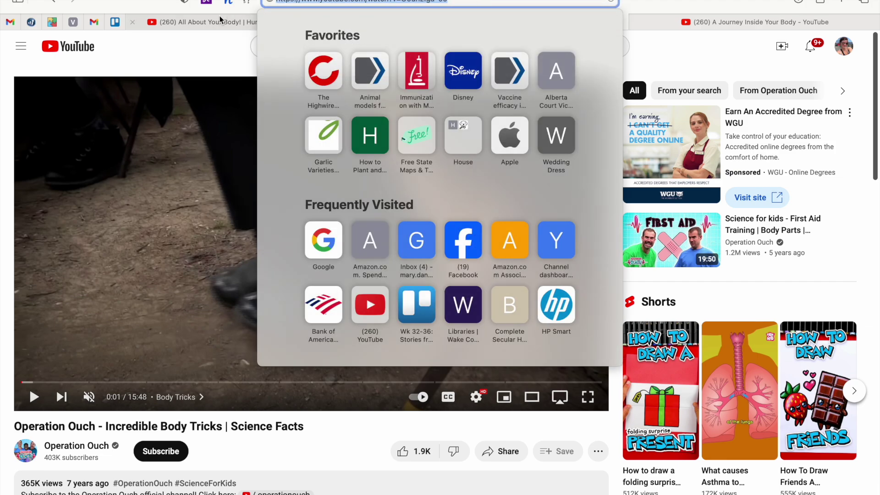
click(111, 26)
key(super+v)
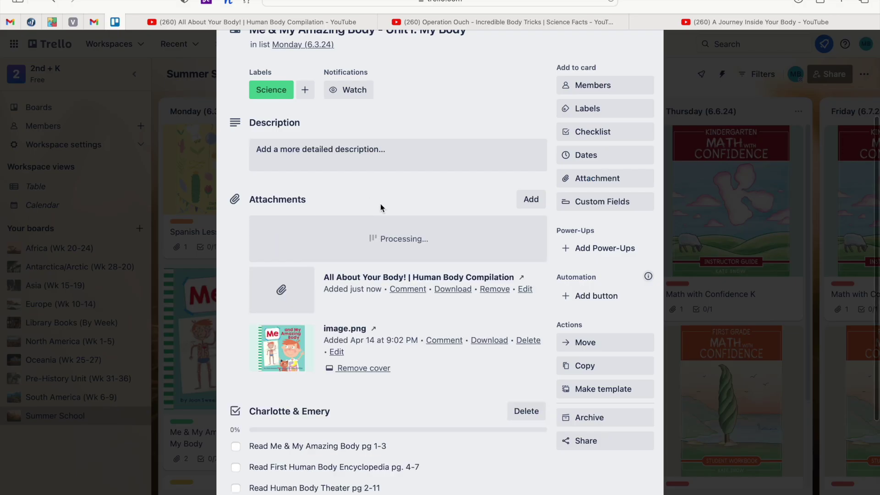
click(716, 27)
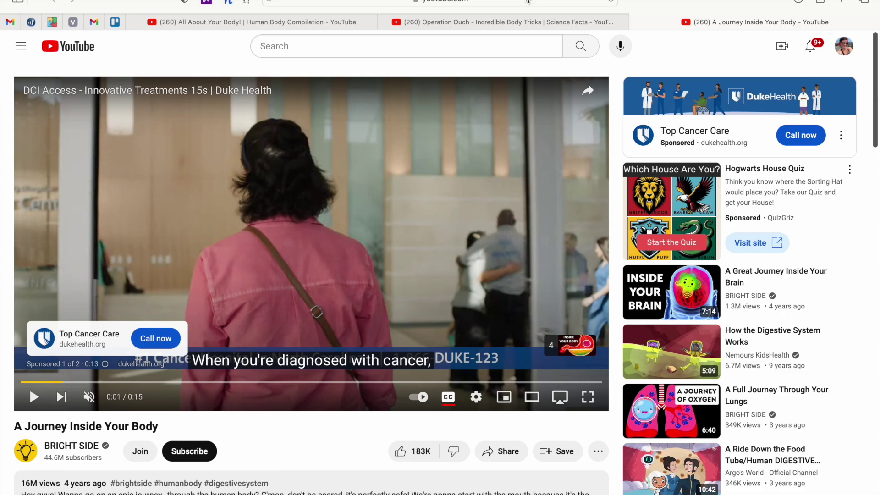
click(527, 1)
key(super+c)
click(114, 22)
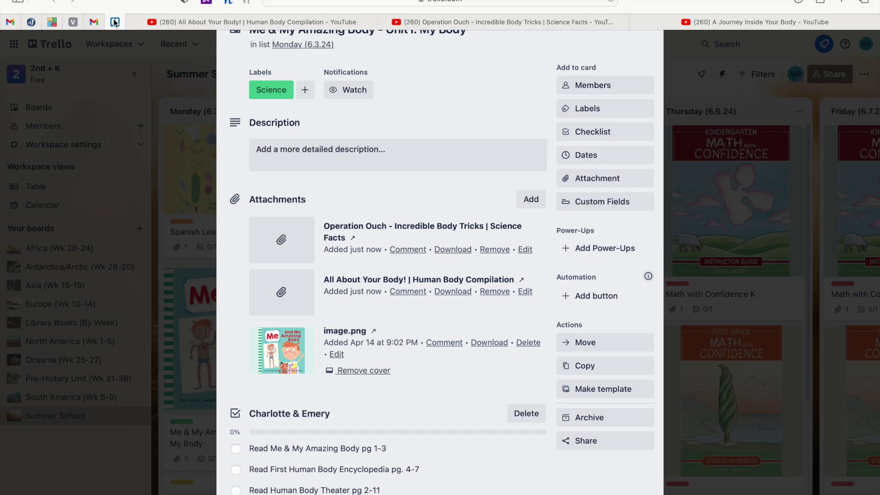
key(super+v)
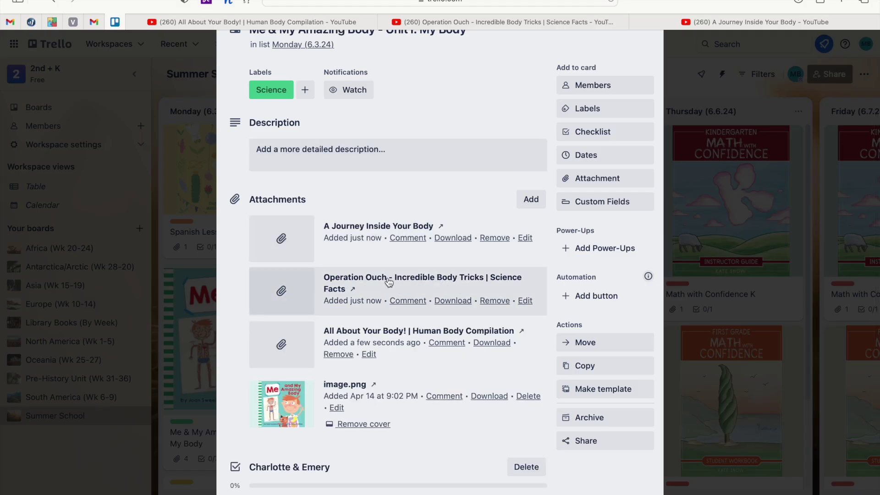
Test the Operation Ouch attachment, then close the card.
click(355, 285)
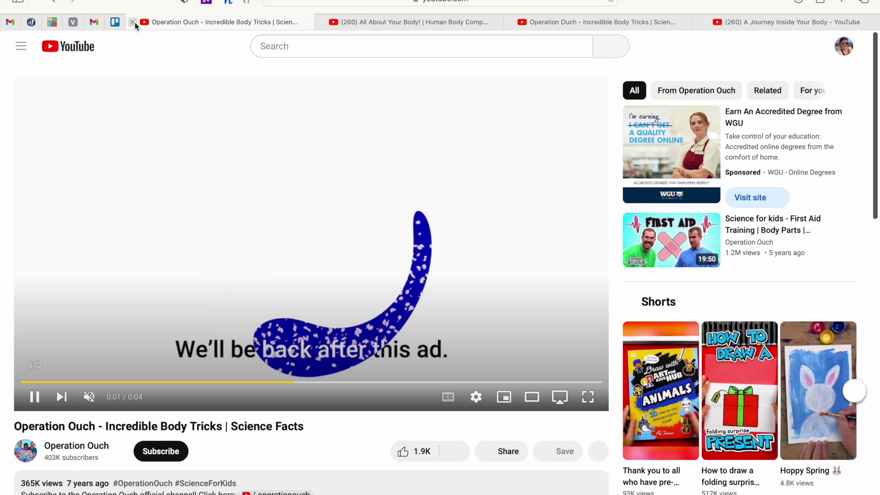
click(134, 23)
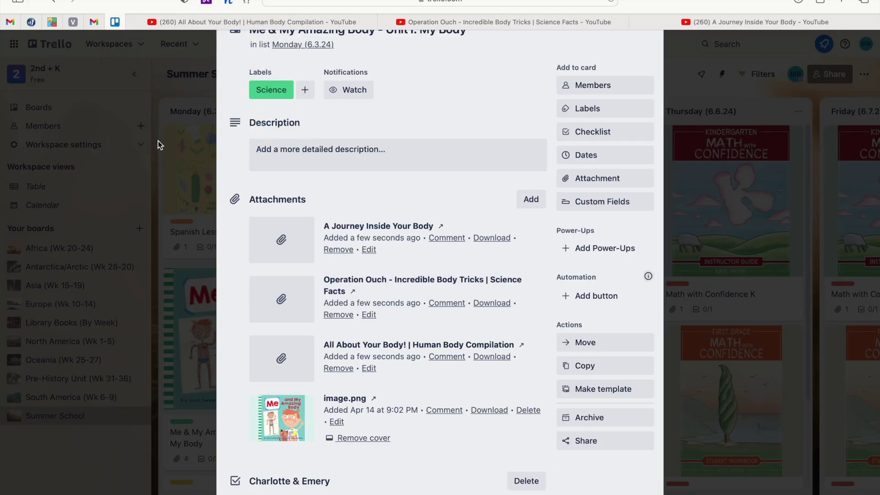
click(158, 144)
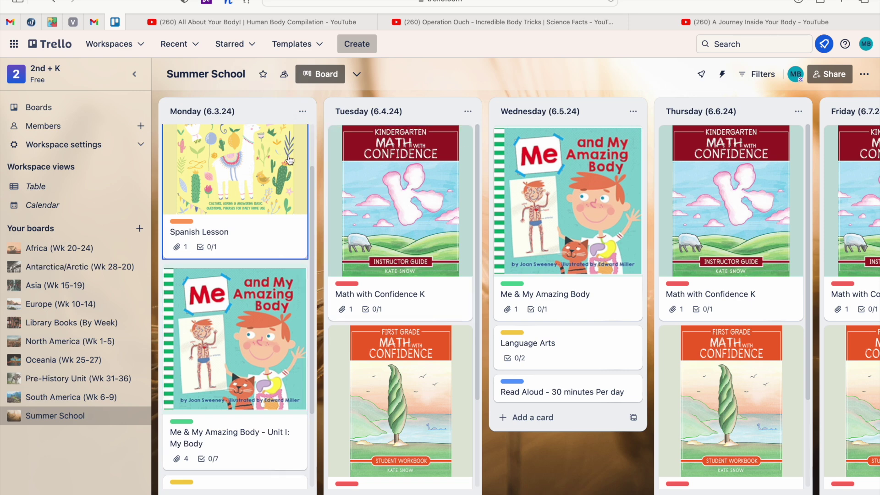
scroll(210, 262, down, 3)
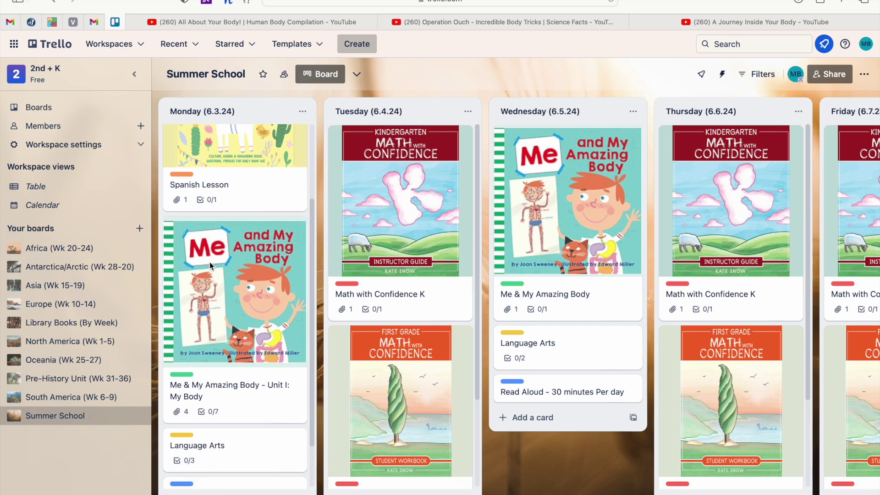
click(215, 294)
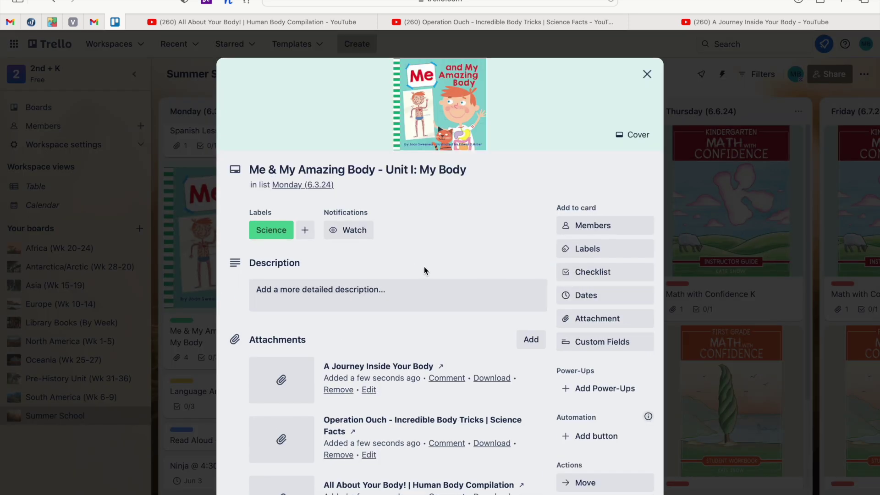
scroll(425, 270, down, 2)
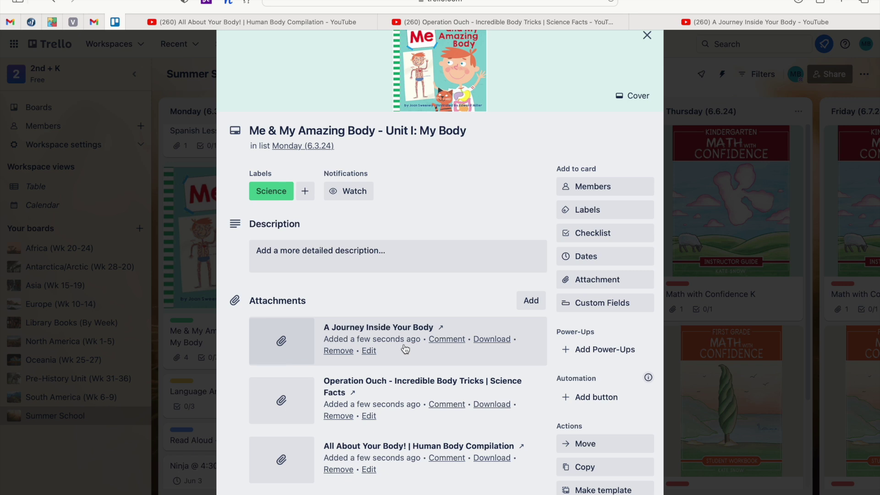
scroll(405, 349, down, 3)
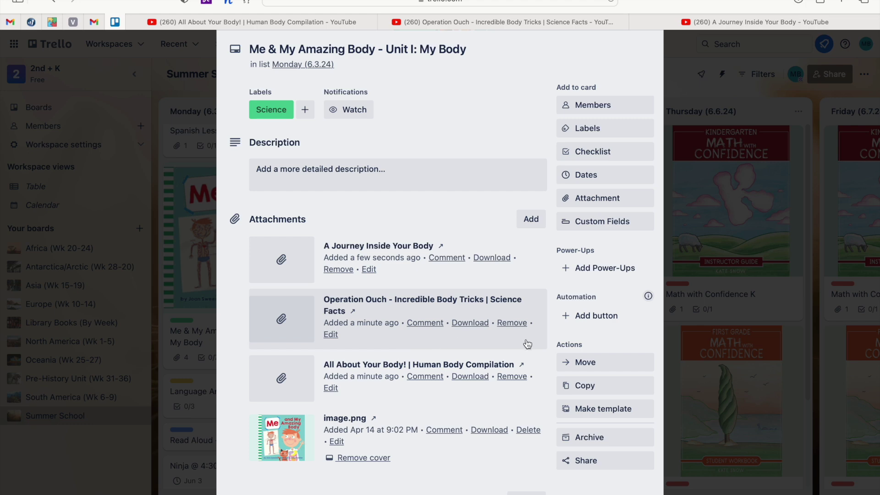
click(695, 319)
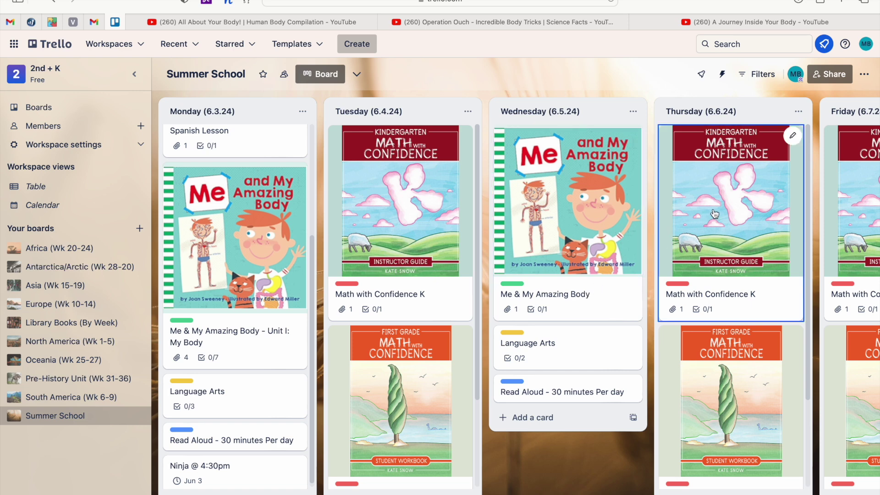
Scroll across the board's lists, then open Change background from the board menu.
scroll(589, 281, right, 15)
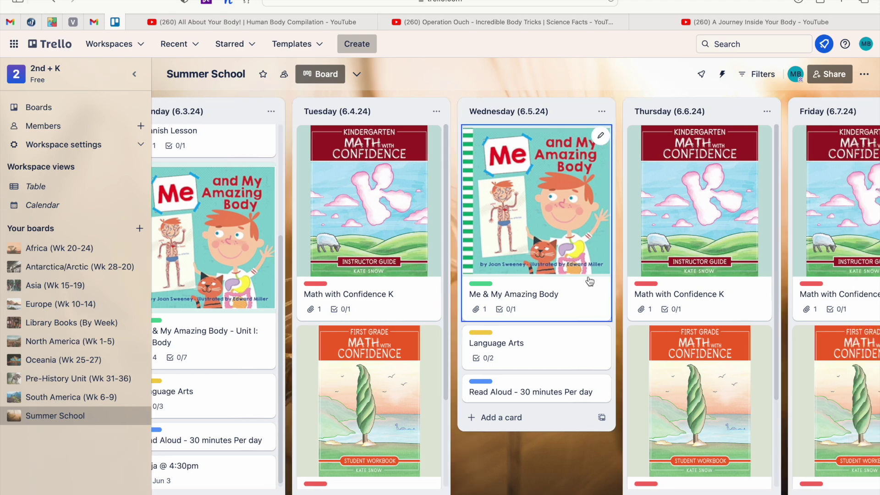
scroll(590, 281, right, 5)
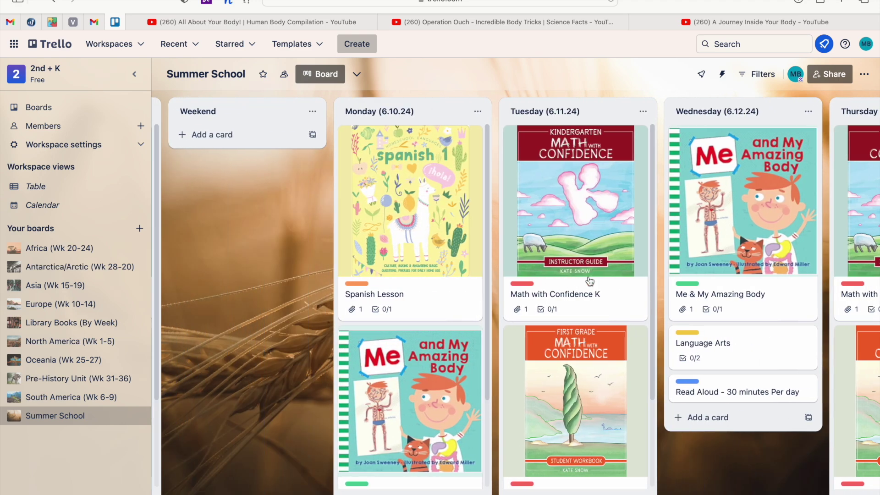
scroll(590, 281, left, 3)
scroll(275, 365, left, 5)
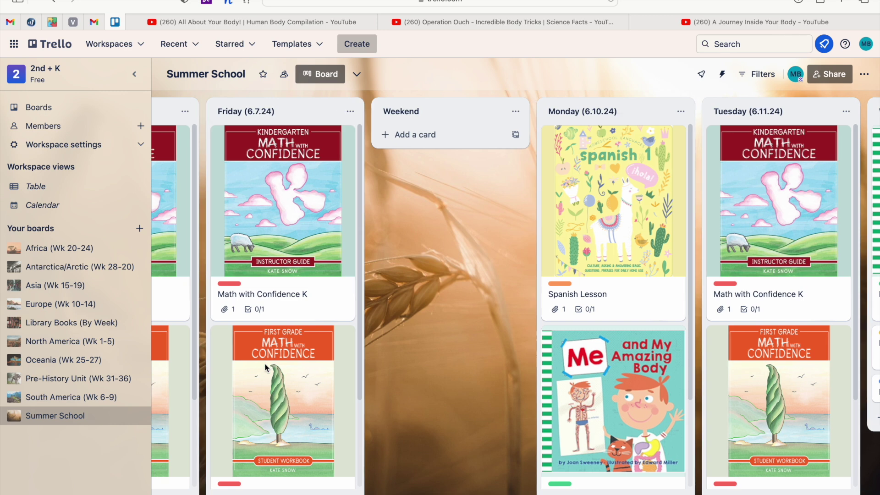
scroll(265, 366, right, 6)
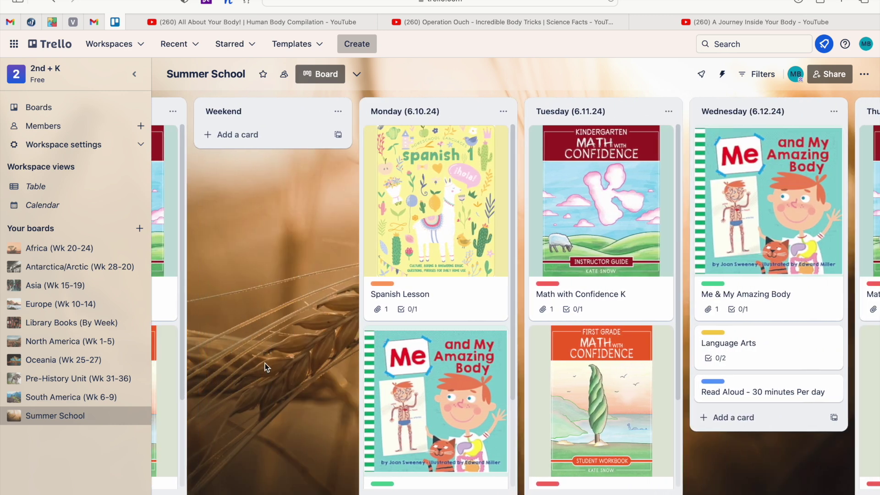
scroll(266, 367, left, 1)
scroll(283, 302, left, 1)
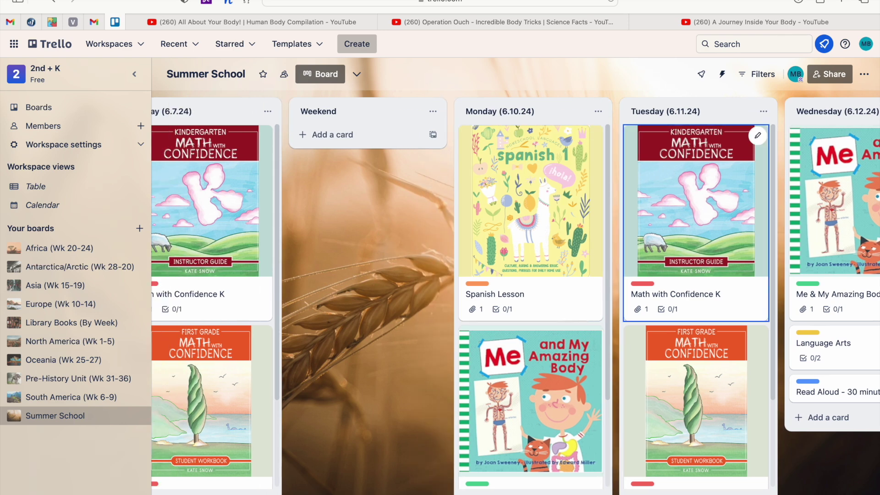
click(865, 75)
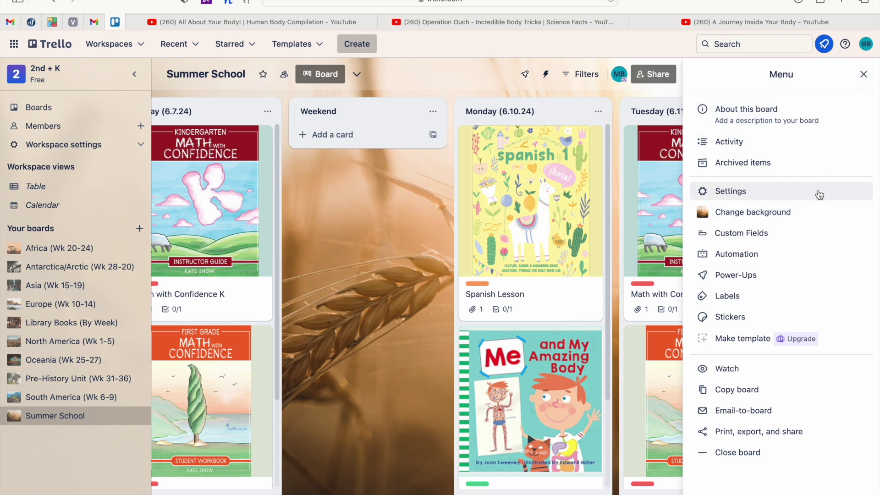
click(778, 215)
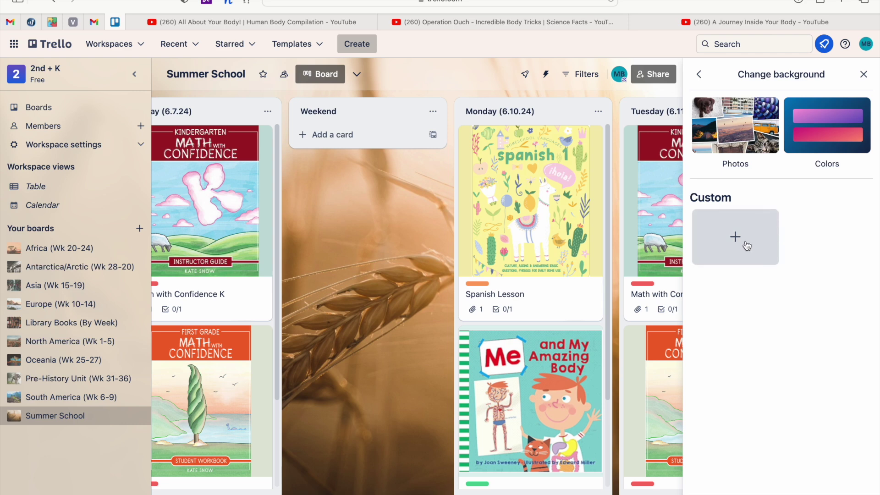